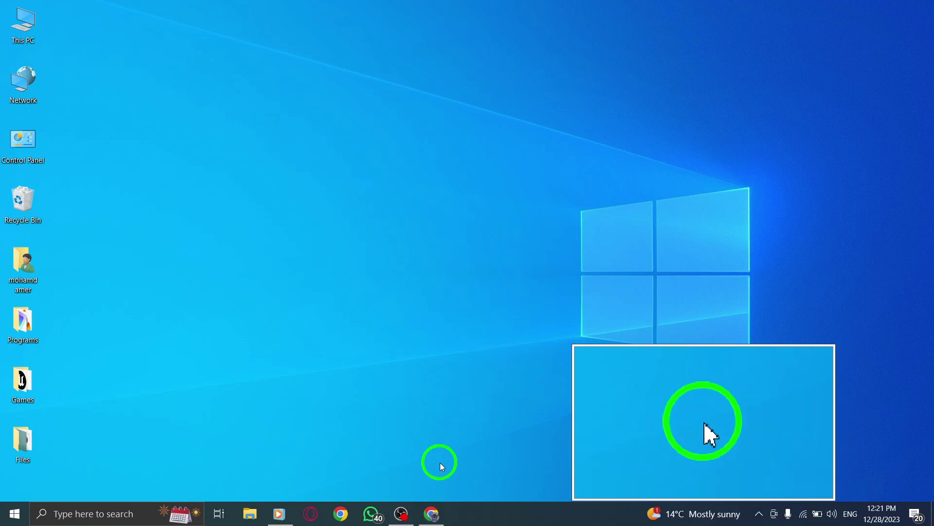
Step: Bring up the browser showing YouTube and go to YouTube's Settings page
{"action": "left_click", "coordinate": [435, 511]}
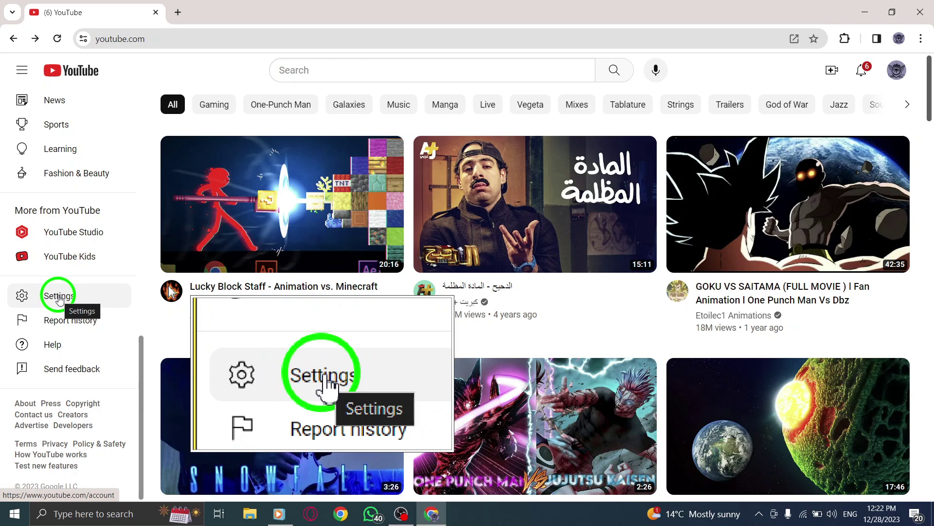
{"action": "left_click", "coordinate": [59, 299]}
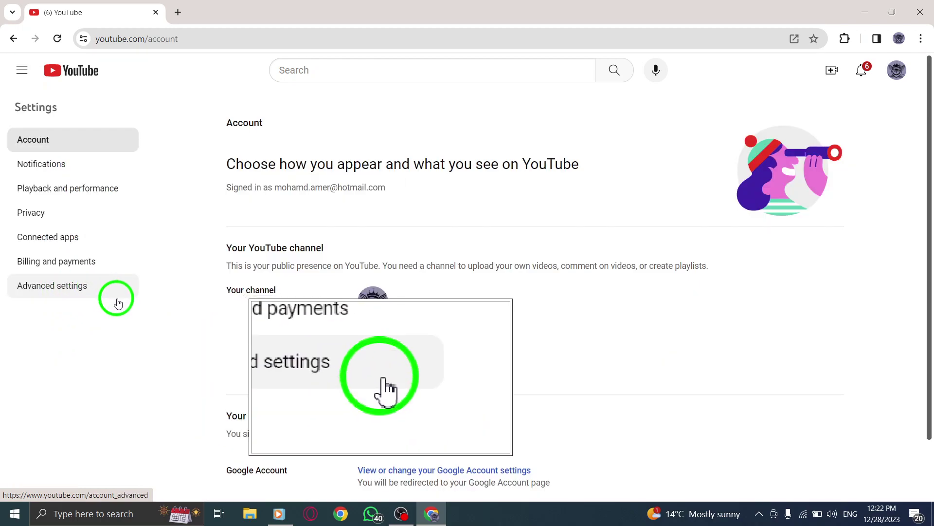
Step: Turn off the Mentions toggle in Notifications settings, then navigate back to the home feed
{"action": "left_click", "coordinate": [51, 167]}
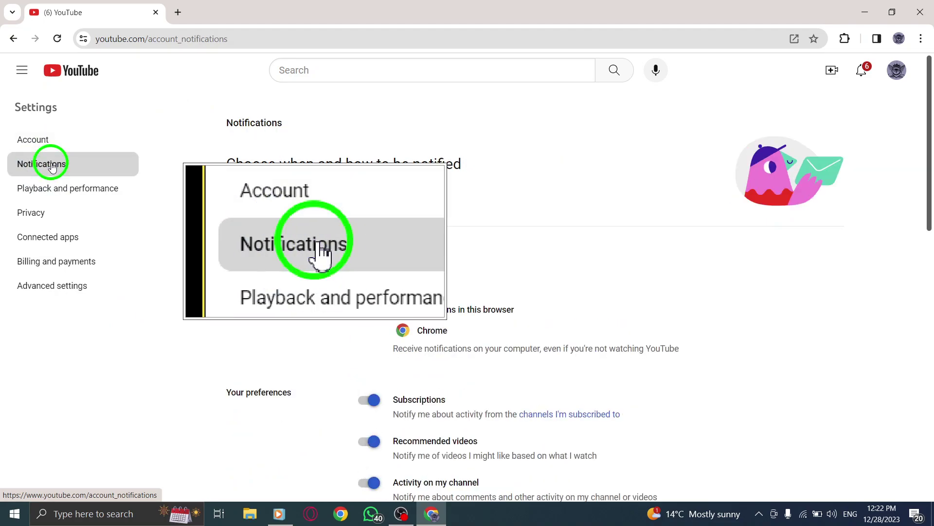
{"action": "scroll", "coordinate": [428, 205], "scroll_direction": "down", "scroll_amount": 1}
{"action": "scroll", "coordinate": [399, 168], "scroll_direction": "down", "scroll_amount": 2}
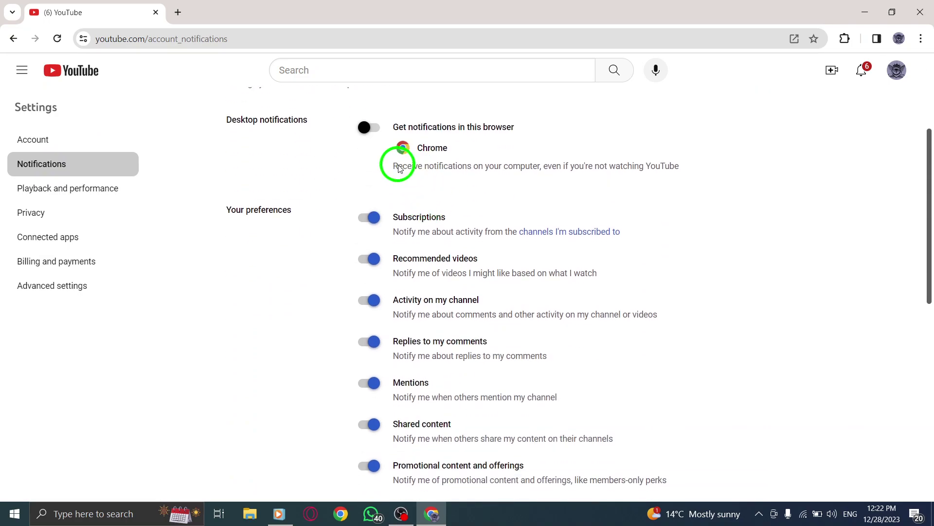
{"action": "scroll", "coordinate": [310, 178], "scroll_direction": "down", "scroll_amount": 1}
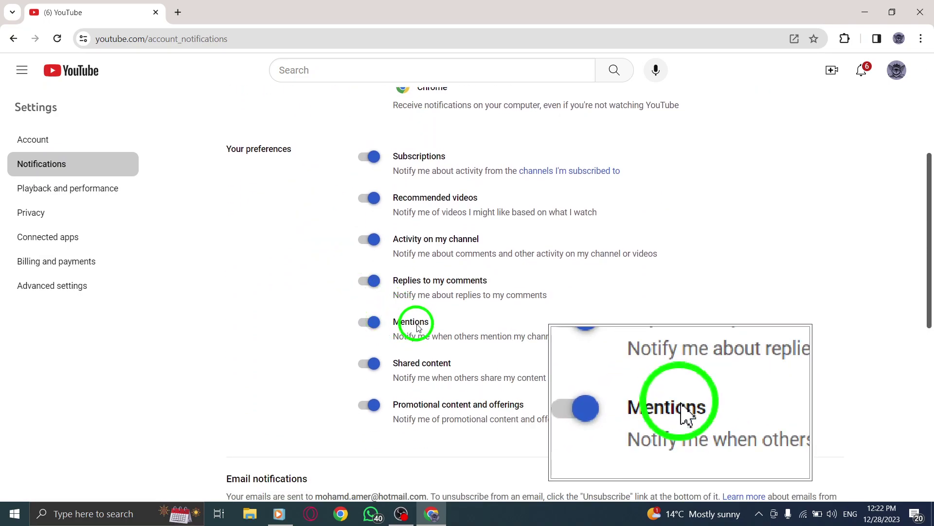
{"action": "left_click", "coordinate": [369, 323]}
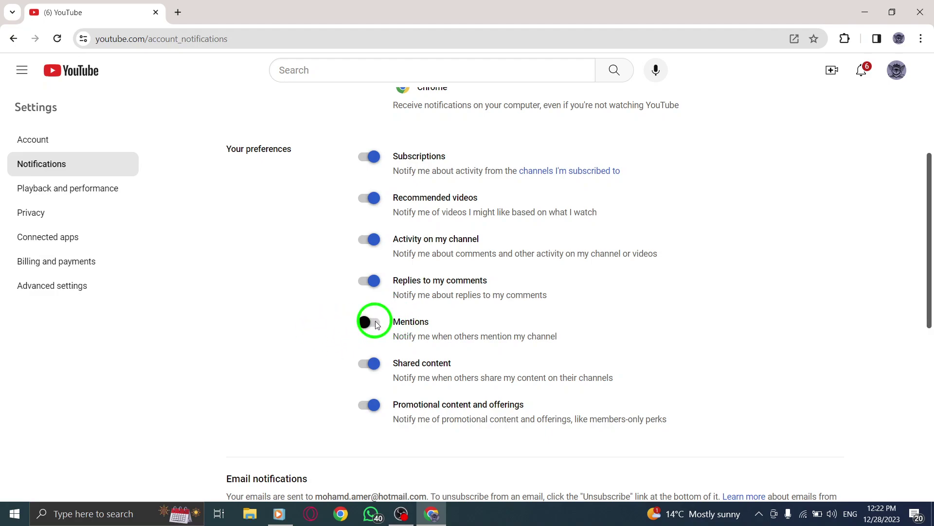
{"action": "left_click", "coordinate": [372, 324]}
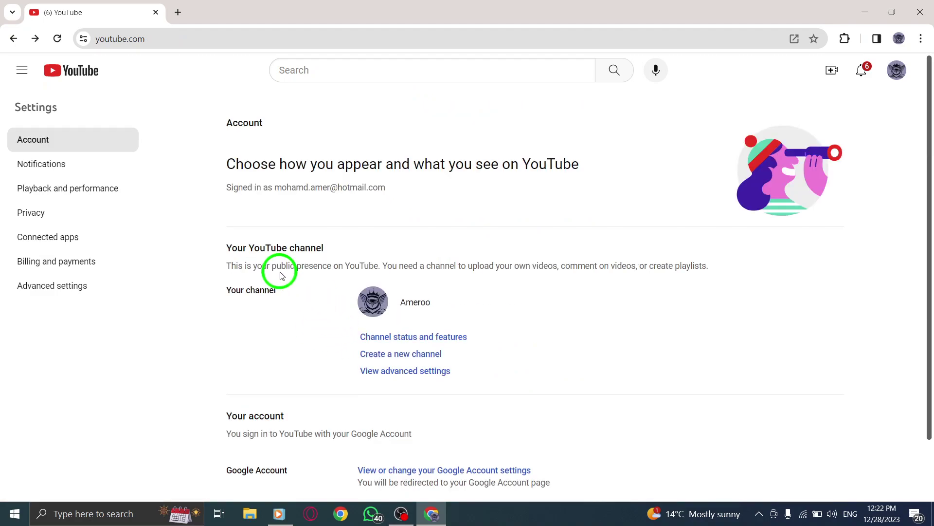
{"action": "key", "text": "alt+Left"}
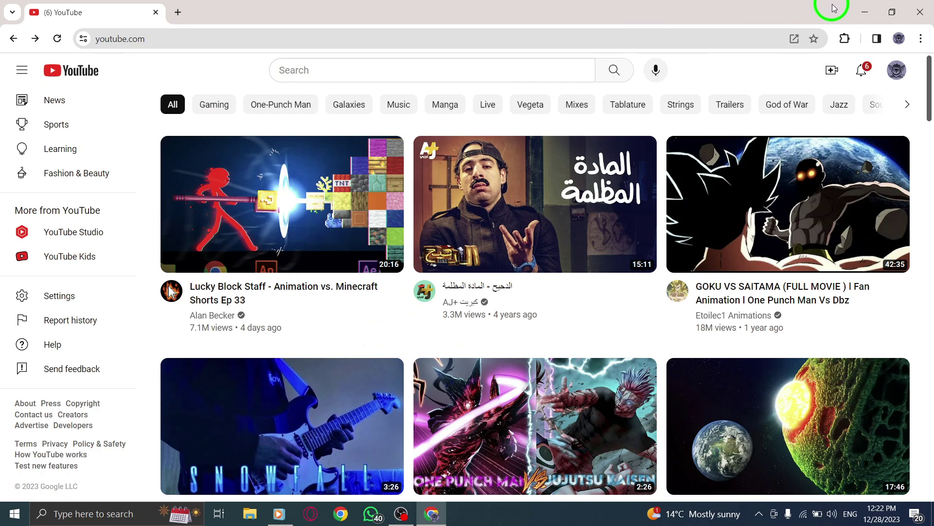
Step: Minimize Chrome and refresh the Windows desktop from its right-click menu
{"action": "left_click", "coordinate": [862, 15]}
{"action": "right_click", "coordinate": [457, 132]}
{"action": "left_click", "coordinate": [465, 169]}
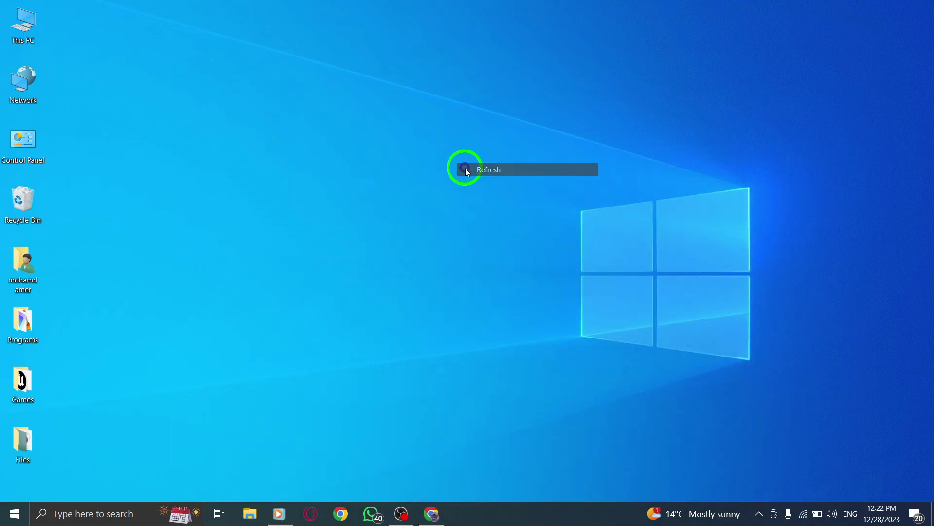